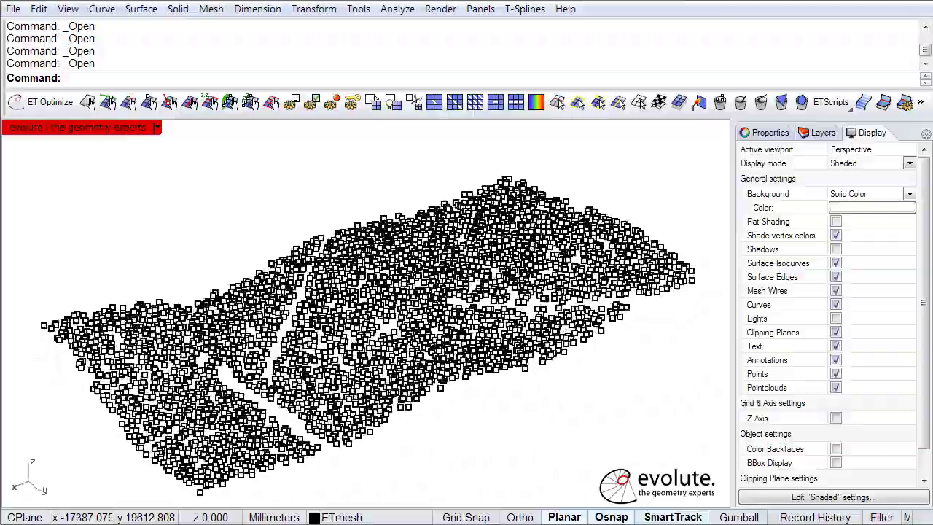
Create a four-sided 3D face spanning the outermost corner points of the point cloud
{"action": "mouse_move", "coordinate": [365, 313]}
{"action": "right_mouse_down"}
{"action": "mouse_move", "coordinate": [370, 321]}
{"action": "mouse_move", "coordinate": [361, 295]}
{"action": "right_mouse_up"}
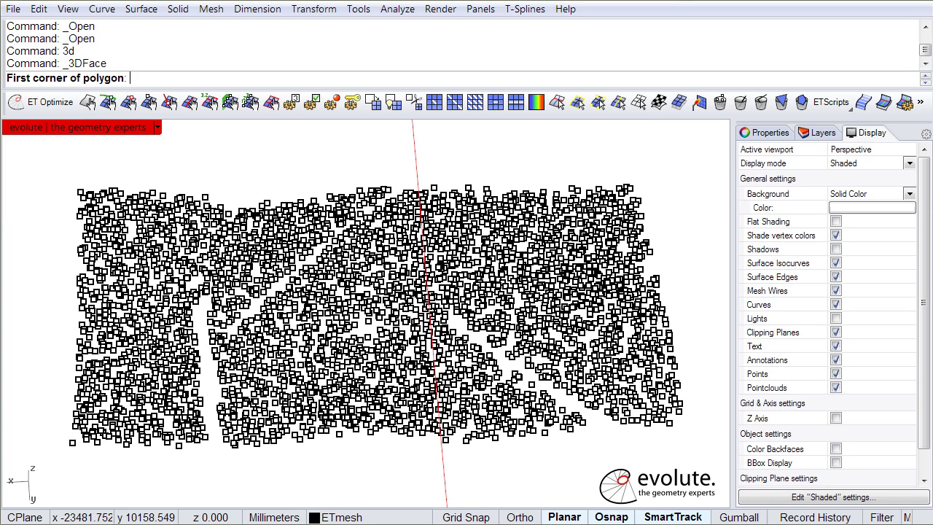
{"action": "left_click", "coordinate": [79, 192]}
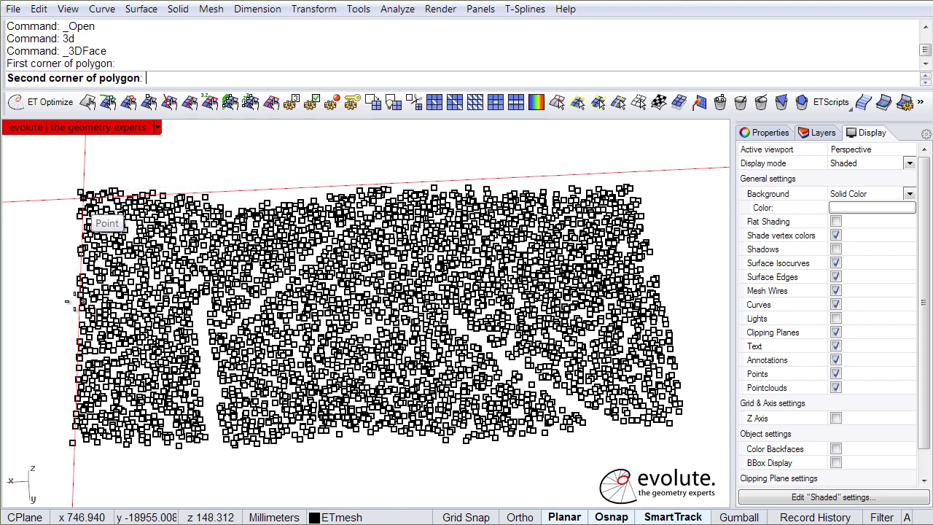
{"action": "left_click", "coordinate": [71, 442]}
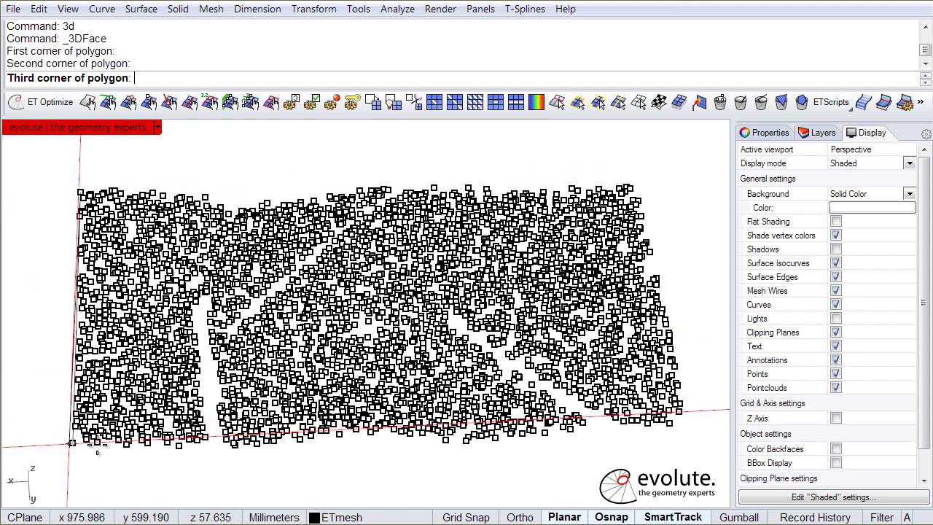
{"action": "left_click", "coordinate": [679, 413]}
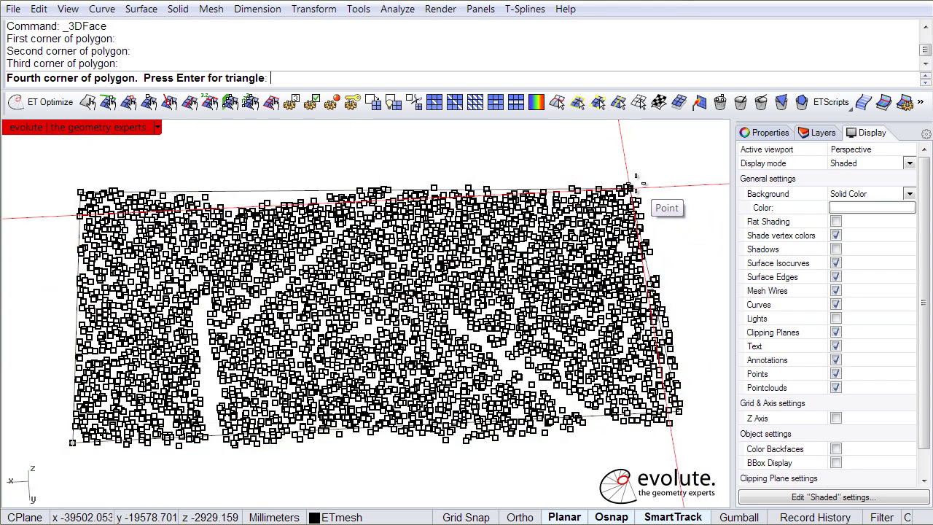
{"action": "left_click", "coordinate": [631, 187]}
Cut the face into two with a mesh loop cut across its long edge
{"action": "right_click_drag", "start_coordinate": [583, 212], "coordinate": [540, 237]}
{"action": "left_click", "coordinate": [517, 103]}
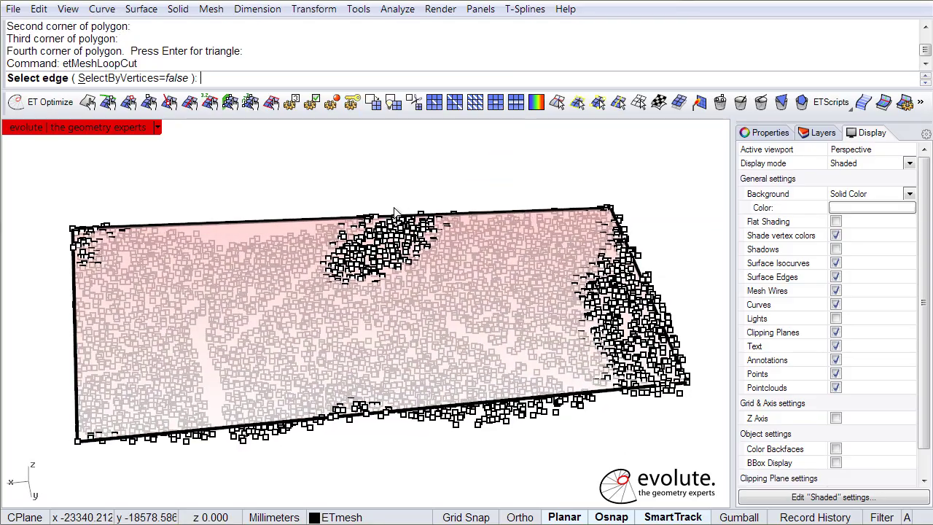
{"action": "left_click", "coordinate": [332, 223]}
{"action": "key", "text": "Down"}
{"action": "key", "text": "Down"}
{"action": "key", "text": "Down"}
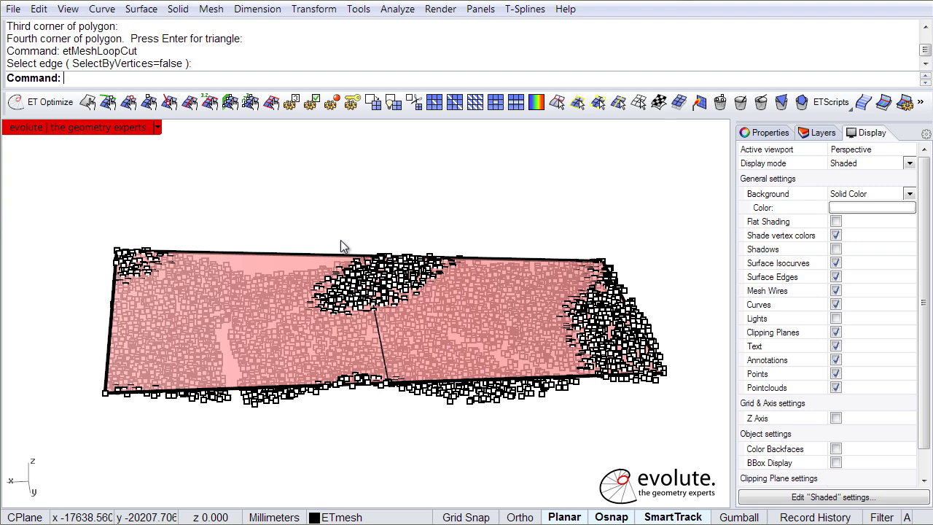
Subdivide the two-face mesh four times with the CatmullClark rule and delete the original coarse mesh
{"action": "key", "text": "Up"}
{"action": "key", "text": "Up"}
{"action": "left_click", "coordinate": [314, 241]}
{"action": "left_click", "coordinate": [372, 104]}
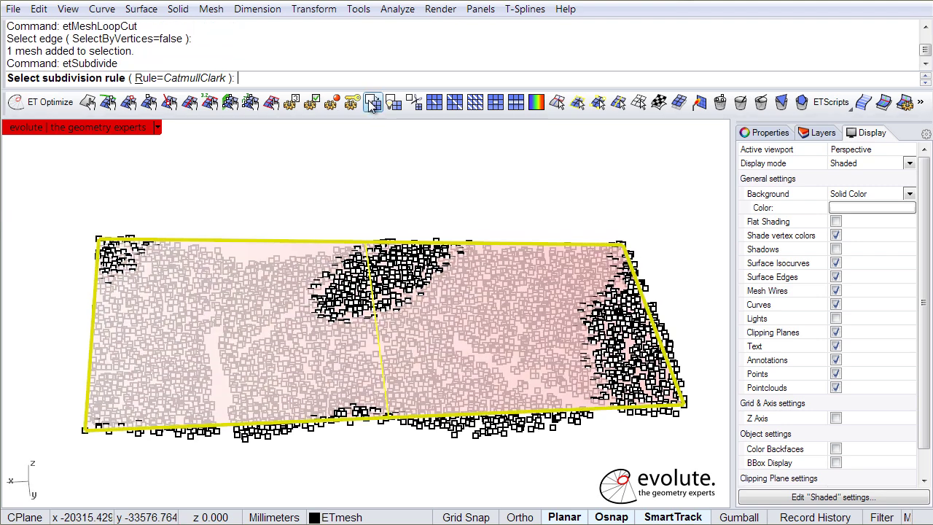
{"action": "key", "text": "Return"}
{"action": "key", "text": "Return"}
{"action": "key", "text": "Return"}
{"action": "key", "text": "Return"}
{"action": "key", "text": "Return"}
{"action": "key", "text": "Return"}
{"action": "key", "text": "Return"}
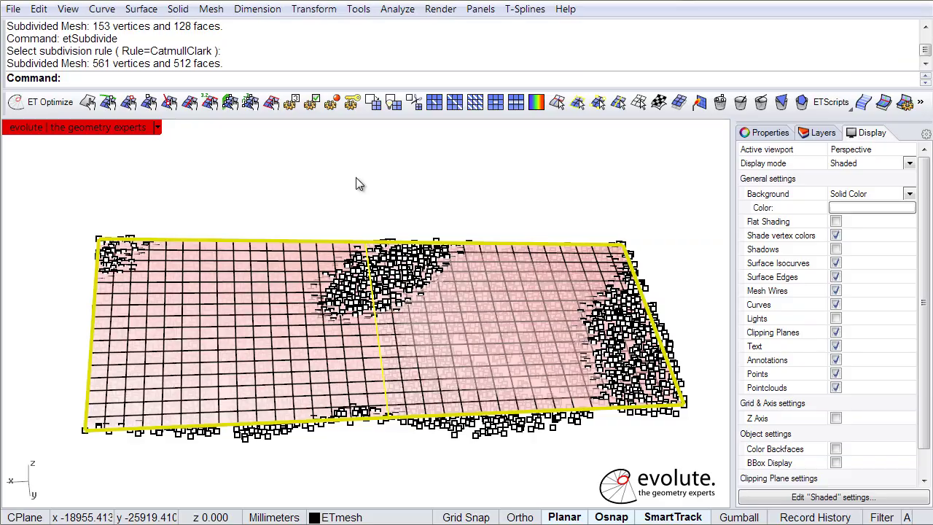
{"action": "key", "text": "Delete"}
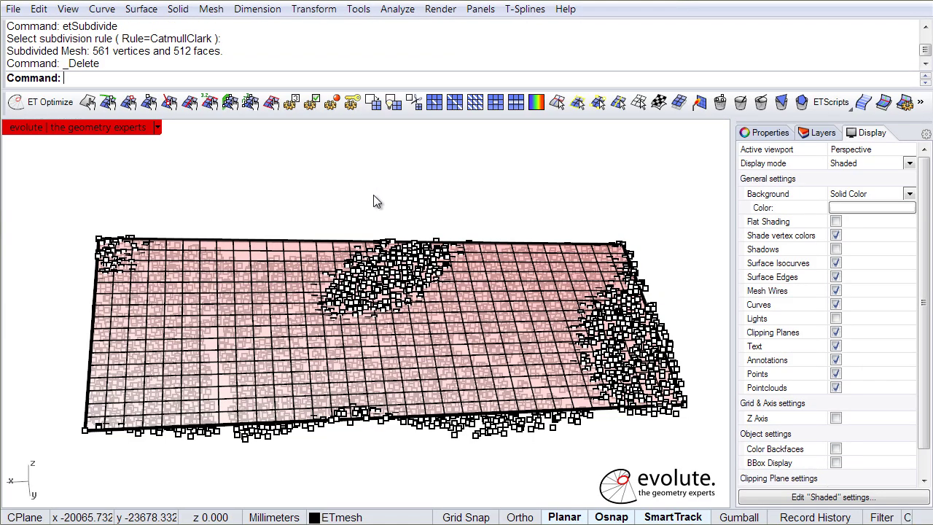
Select all the points with SelPt and set them as reference objects for the optimization
{"action": "right_click_drag", "start_coordinate": [373, 195], "coordinate": [373, 194]}
{"action": "key", "text": "Up"}
{"action": "key", "text": "Up"}
{"action": "key", "text": "Up"}
{"action": "key", "text": "Up"}
{"action": "key", "text": "Up"}
{"action": "key", "text": "Up"}
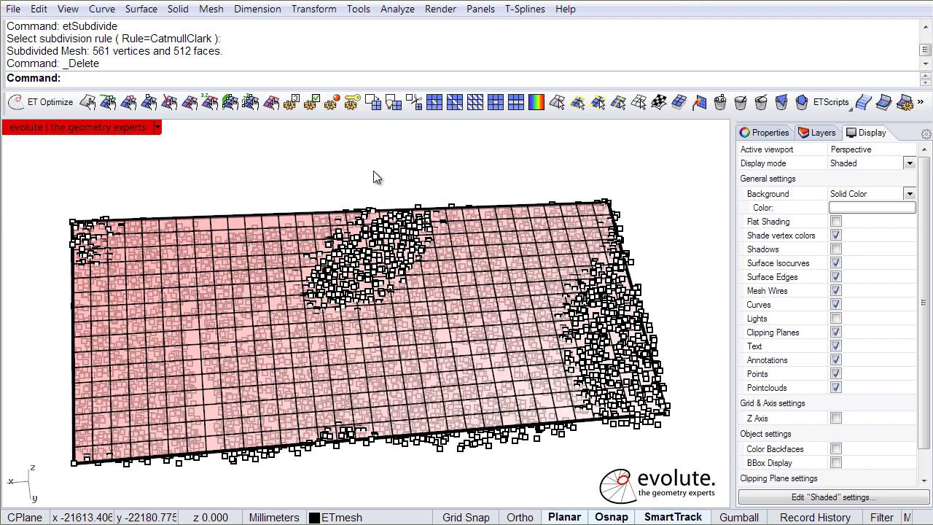
{"action": "type", "text": "lPt"}
{"action": "key", "text": "Return"}
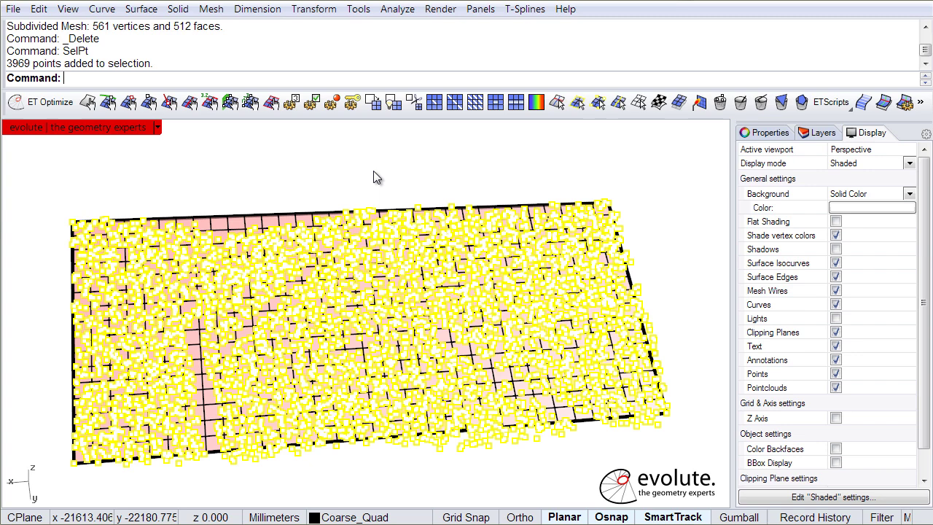
{"action": "left_click", "coordinate": [86, 104]}
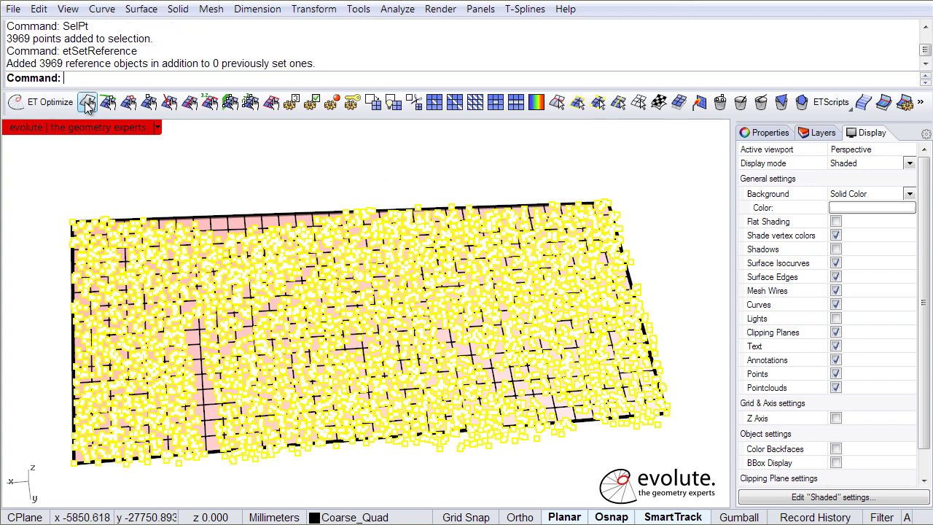
{"action": "left_click", "coordinate": [200, 177]}
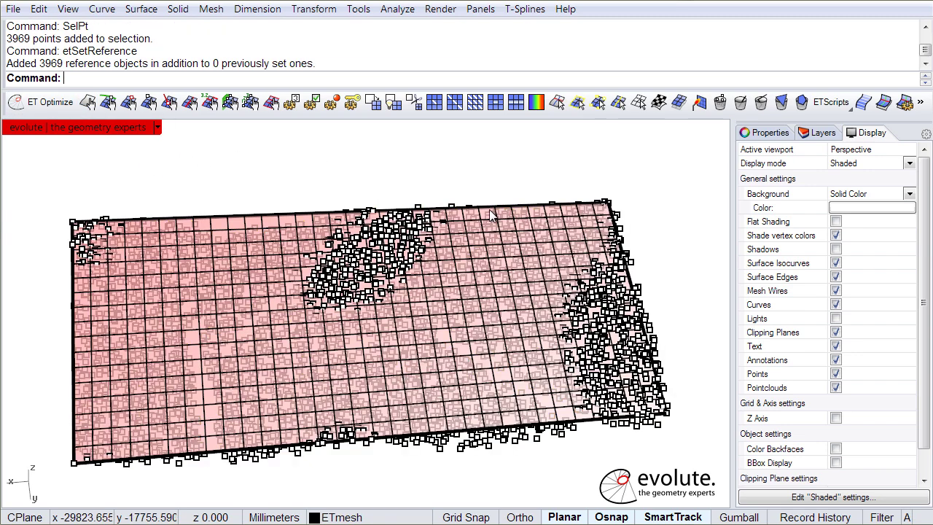
Set the optimization importance of CurveCloseness to 0 and FairnessCurvature to 0.4
{"action": "left_click", "coordinate": [295, 105]}
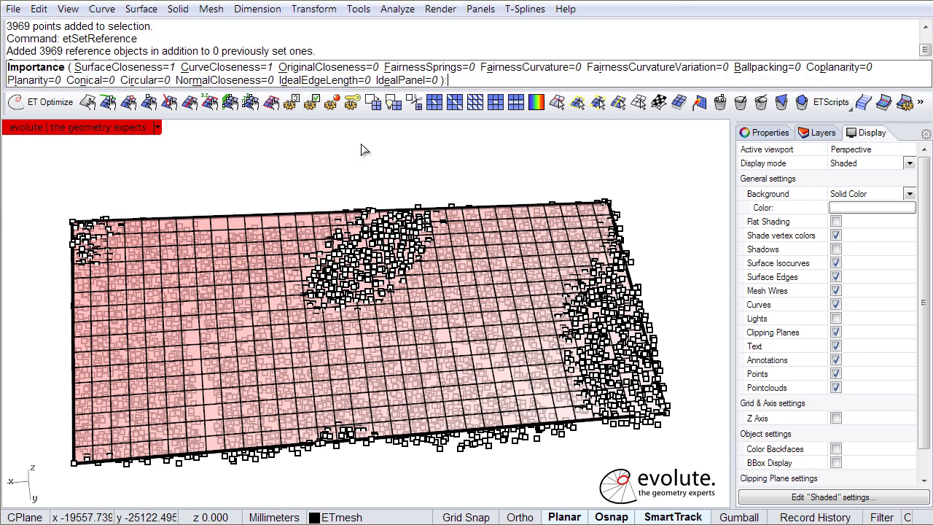
{"action": "left_click", "coordinate": [226, 67]}
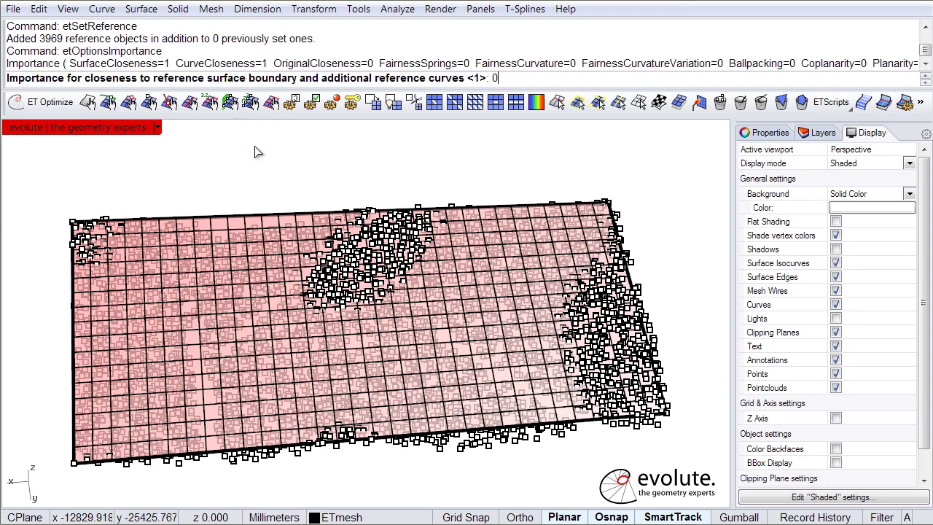
{"action": "type", "text": "0"}
{"action": "key", "text": "Return"}
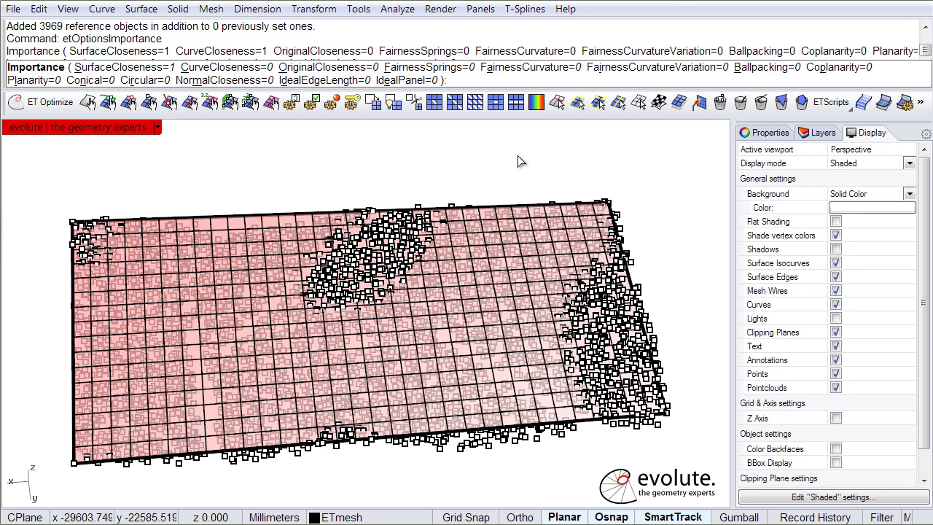
{"action": "left_click", "coordinate": [531, 67]}
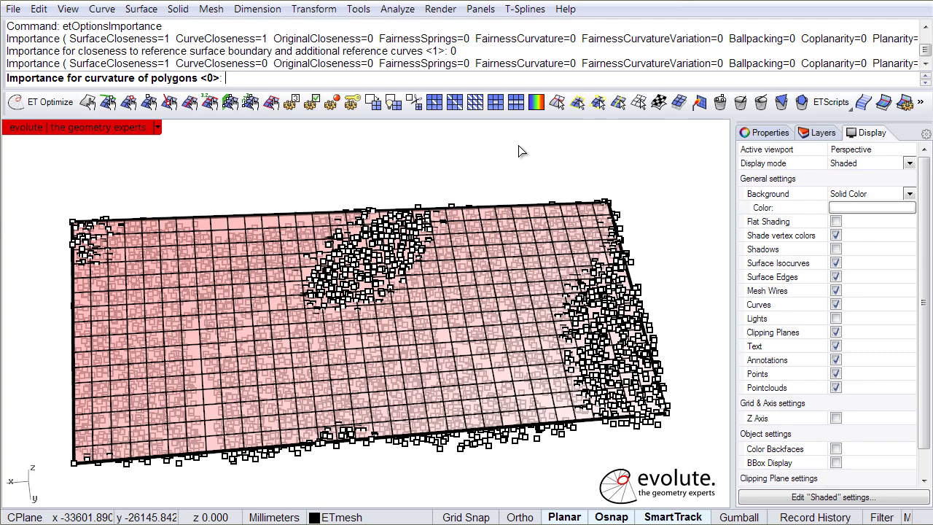
{"action": "type", "text": ".4"}
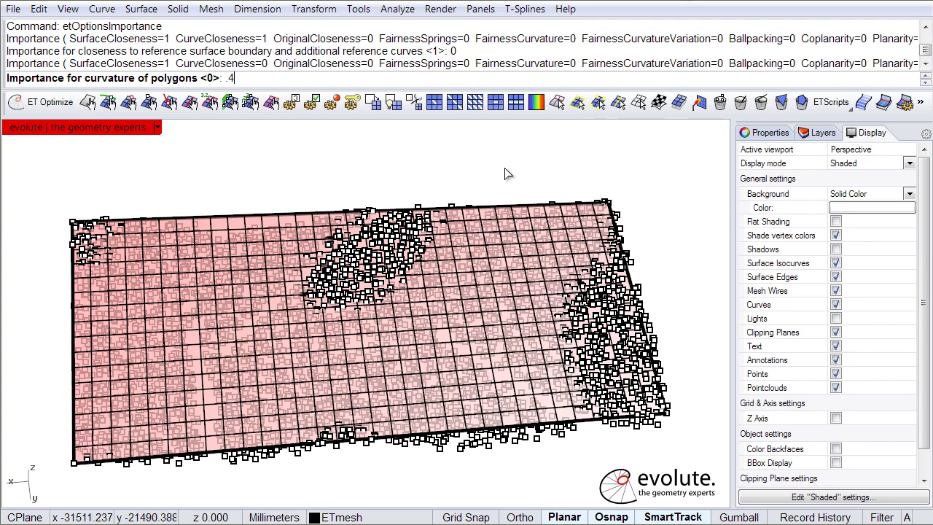
{"action": "key", "text": "Return"}
{"action": "key", "text": "Return"}
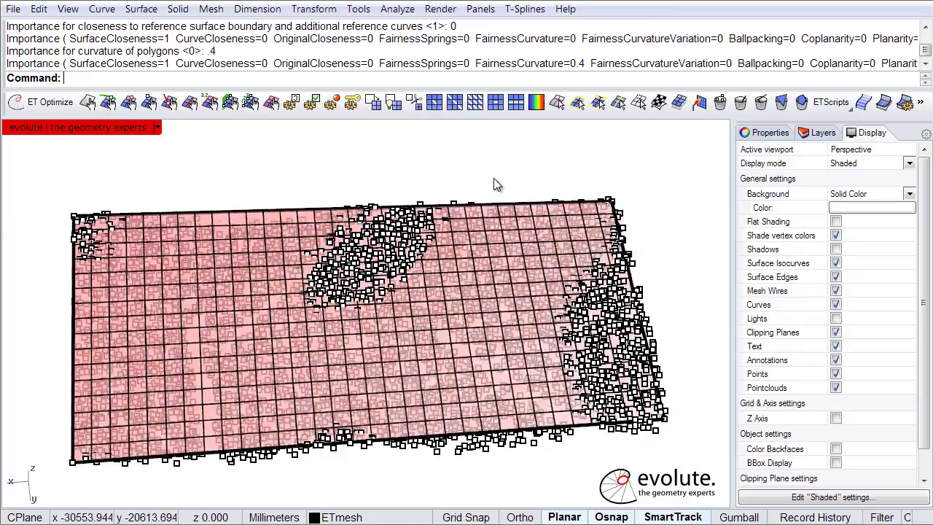
Flag the four outer corner vertices of the subdivided mesh as corners
{"action": "left_click", "coordinate": [149, 103]}
{"action": "scroll", "coordinate": [109, 202], "scroll_direction": "up", "scroll_amount": 2}
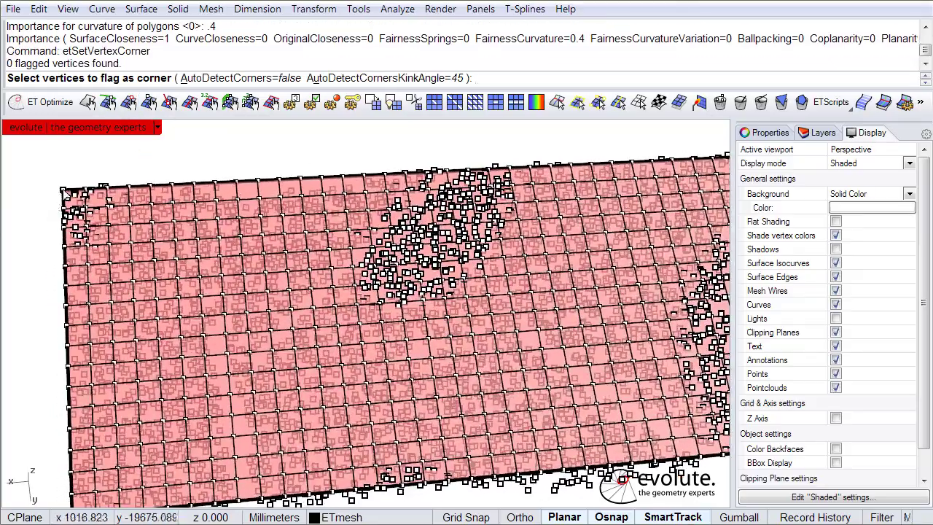
{"action": "left_click", "coordinate": [64, 192]}
{"action": "scroll", "coordinate": [67, 203], "scroll_direction": "down", "scroll_amount": 2}
{"action": "right_click_drag", "start_coordinate": [67, 202], "coordinate": [109, 237]}
{"action": "left_click", "coordinate": [148, 475]}
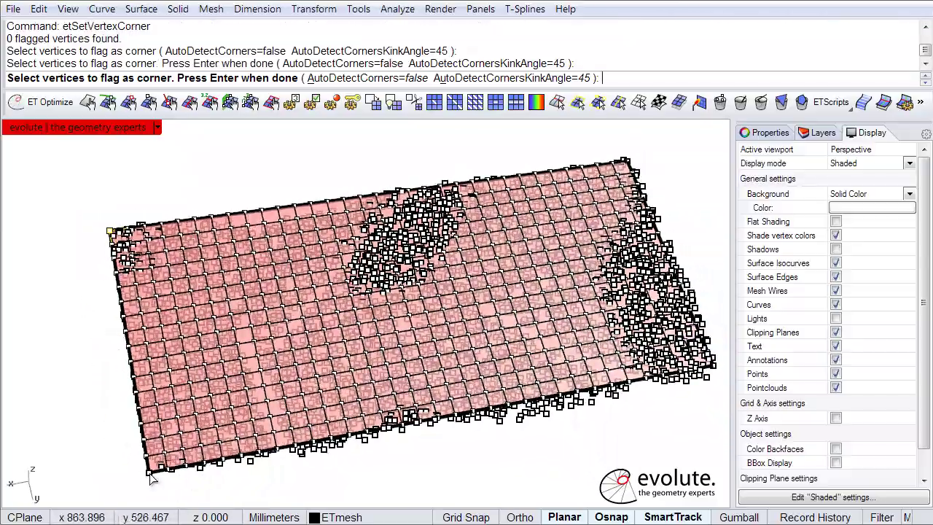
{"action": "right_click_drag", "start_coordinate": [543, 410], "coordinate": [483, 408]}
{"action": "scroll", "coordinate": [652, 405], "scroll_direction": "up", "scroll_amount": 5}
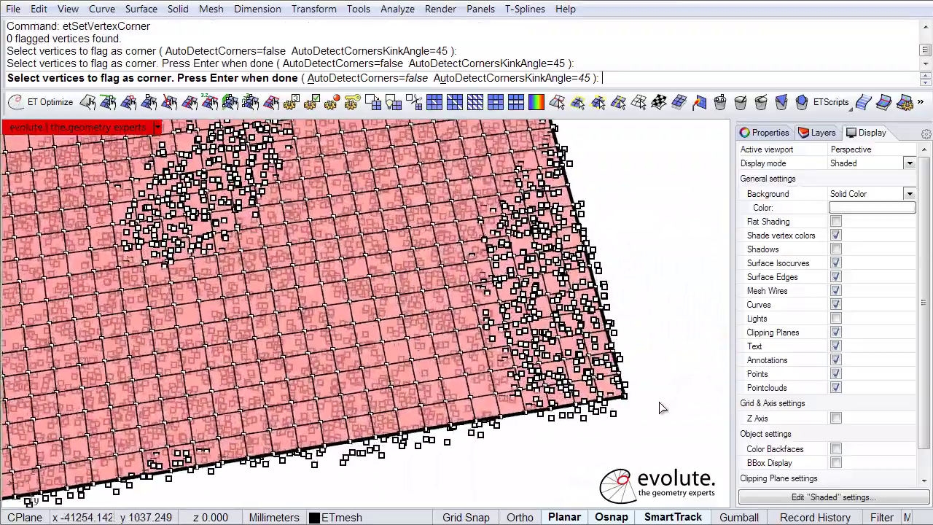
{"action": "left_click", "coordinate": [672, 408]}
{"action": "right_click_drag", "start_coordinate": [675, 411], "coordinate": [670, 284]}
{"action": "left_click", "coordinate": [671, 272]}
{"action": "scroll", "coordinate": [658, 266], "scroll_direction": "down", "scroll_amount": 3}
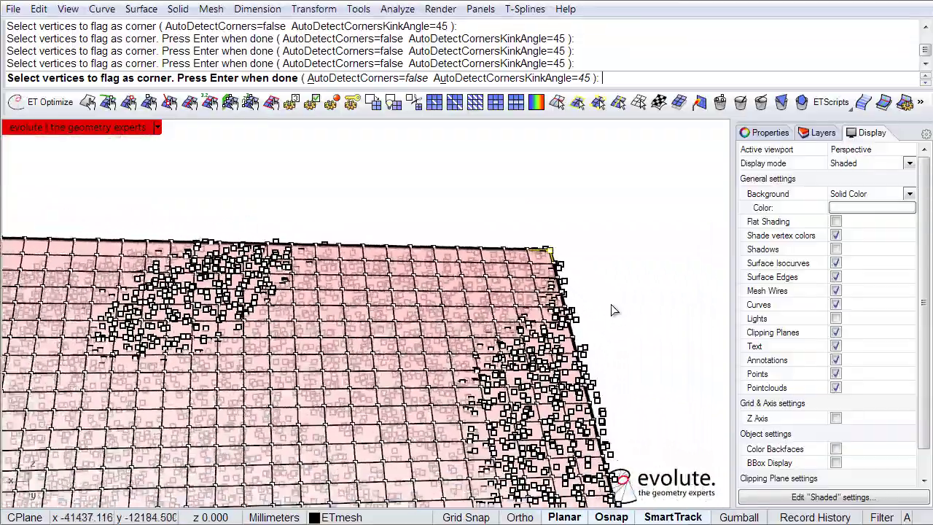
{"action": "scroll", "coordinate": [455, 323], "scroll_direction": "down", "scroll_amount": 3}
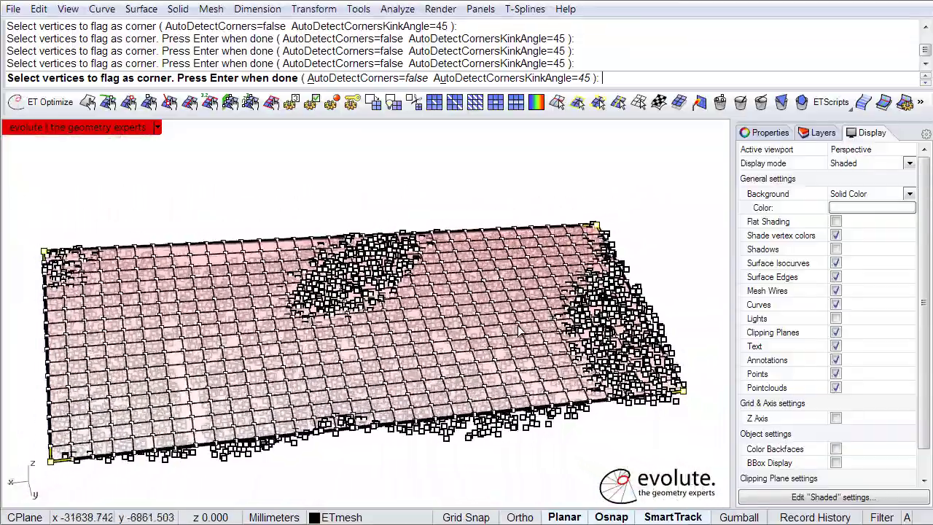
{"action": "key", "text": "Return"}
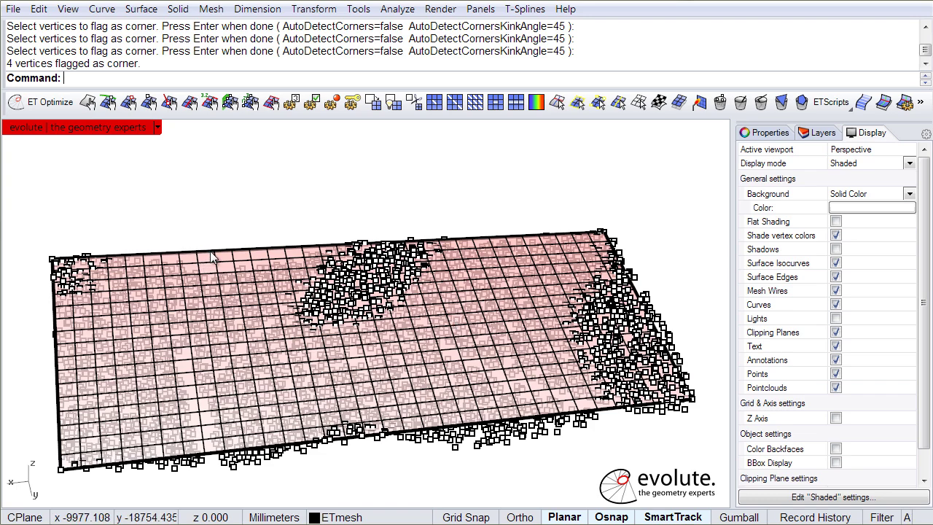
Run several optimization passes on the mesh to fit it to the reference points, then deselect it
{"action": "left_click", "coordinate": [231, 250]}
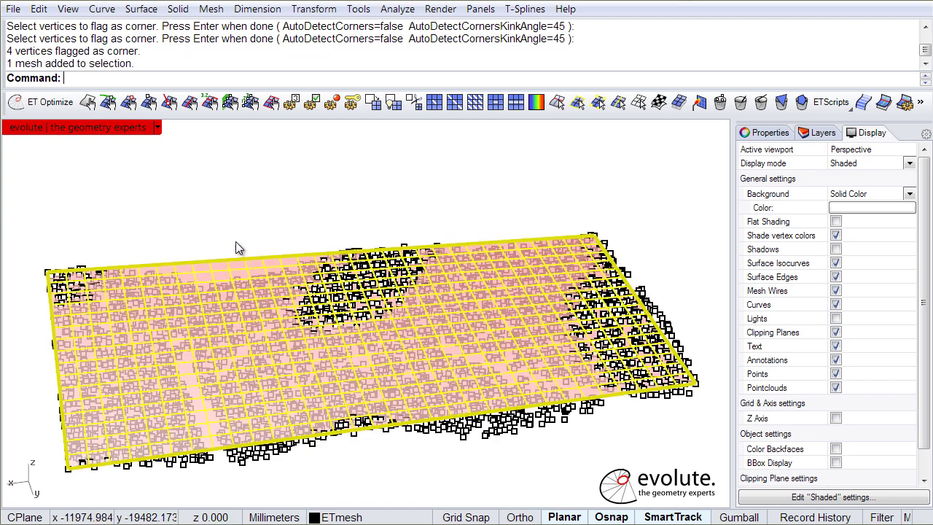
{"action": "left_click", "coordinate": [54, 105]}
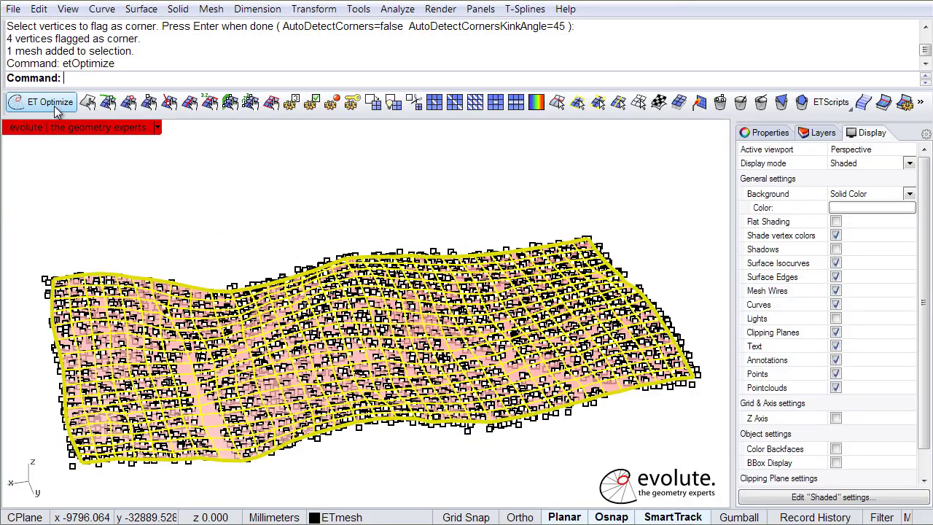
{"action": "left_click", "coordinate": [250, 237]}
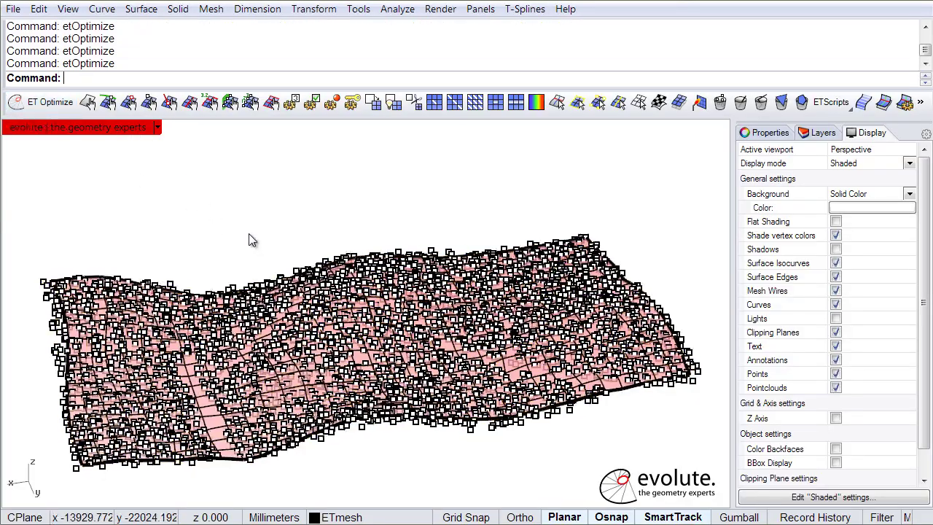
Raise the FairnessCurvature importance to 1 for smoother mesh polylines
{"action": "right_click_drag", "start_coordinate": [250, 237], "coordinate": [421, 299]}
{"action": "scroll", "coordinate": [421, 300], "scroll_direction": "up", "scroll_amount": 4}
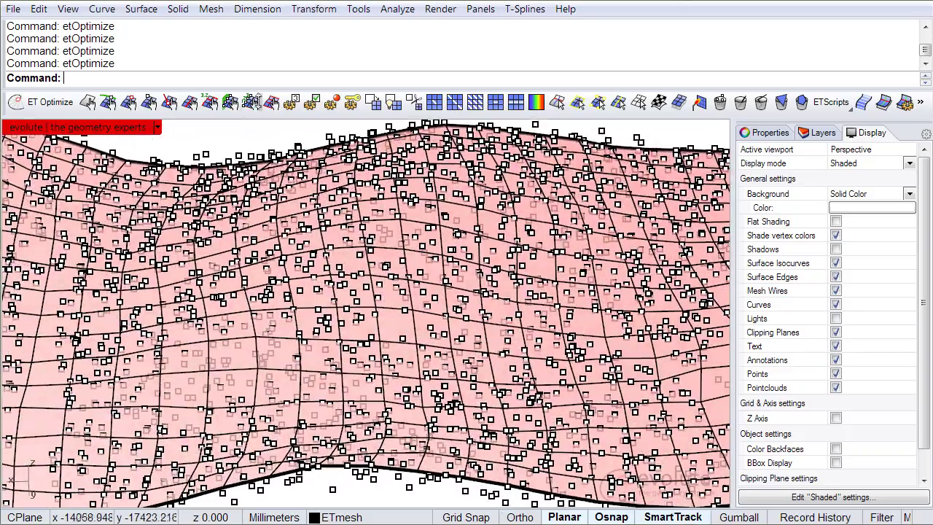
{"action": "left_click", "coordinate": [291, 103]}
{"action": "left_click", "coordinate": [540, 67]}
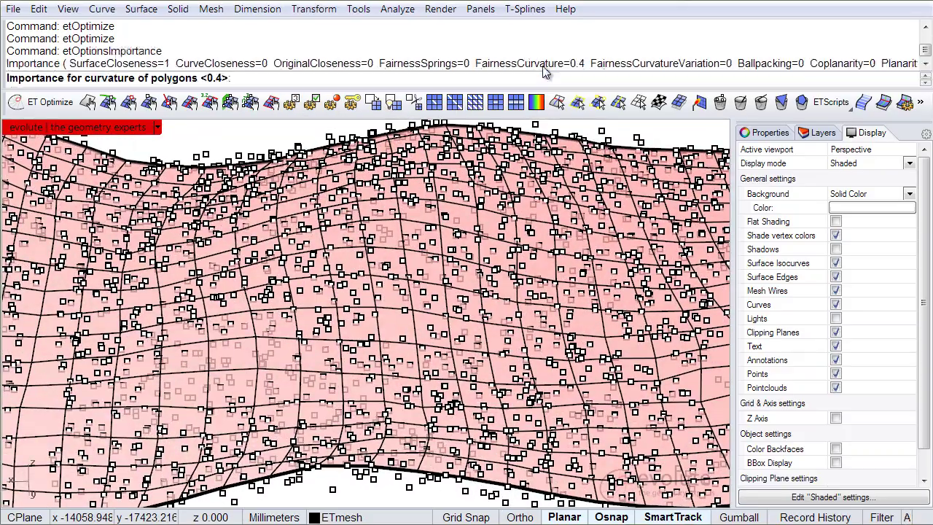
{"action": "key", "text": "Return"}
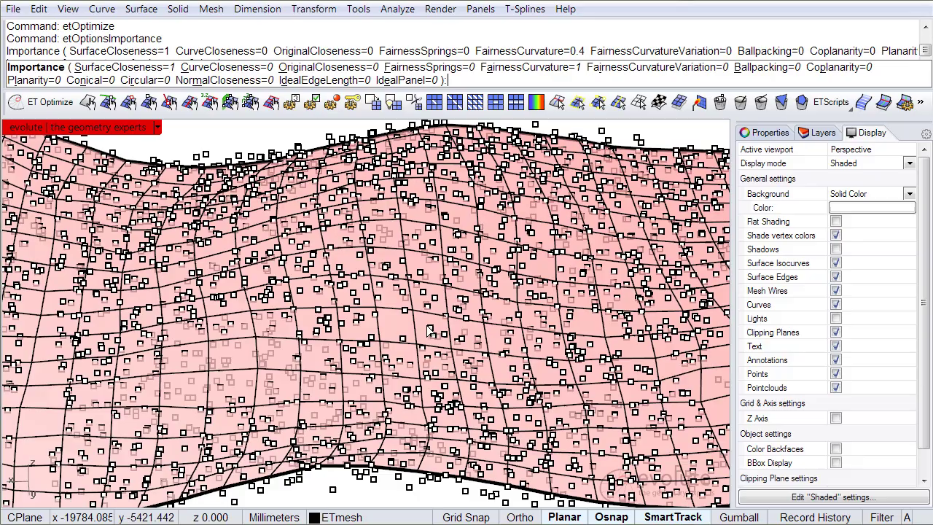
{"action": "key", "text": "Return"}
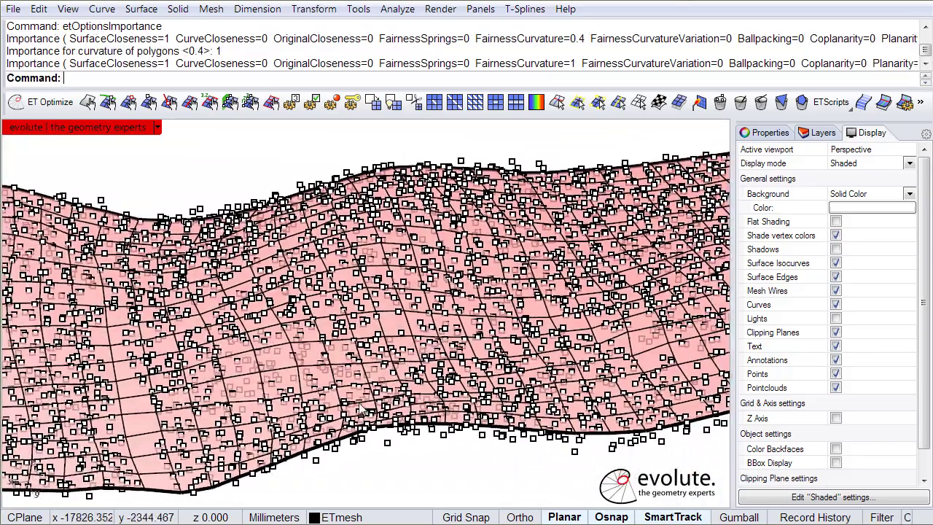
Optimize the mesh again with the stronger fairness until it converges, and inspect the resulting surface
{"action": "left_click", "coordinate": [166, 478]}
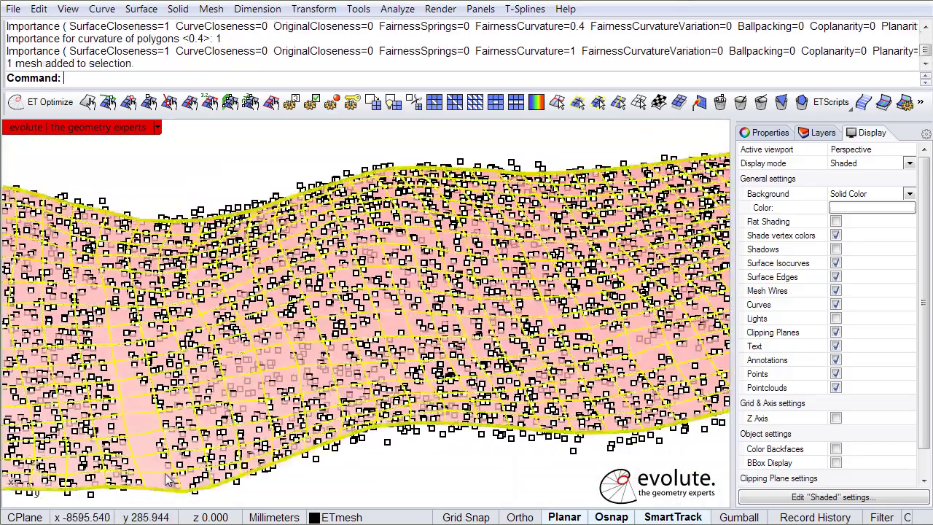
{"action": "left_click", "coordinate": [33, 104]}
{"action": "left_click", "coordinate": [37, 103]}
{"action": "left_click", "coordinate": [40, 102]}
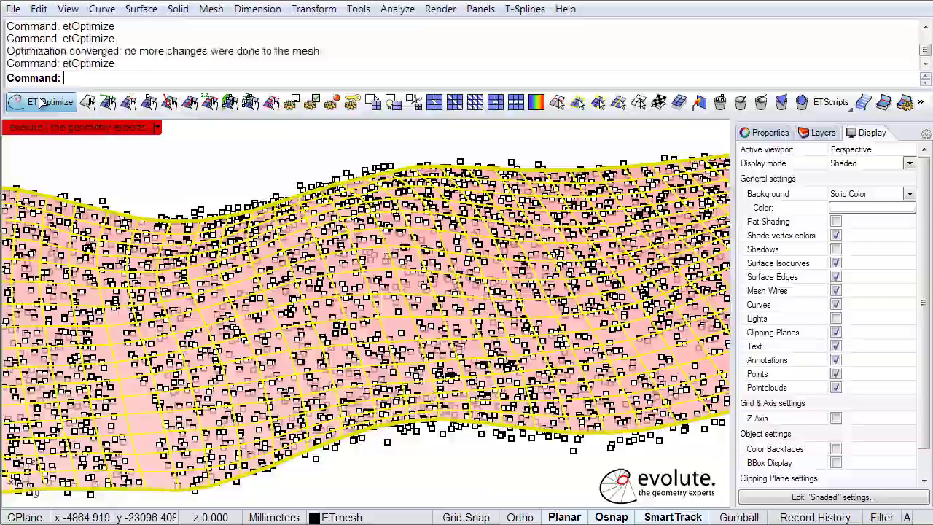
{"action": "mouse_move", "coordinate": [342, 291]}
{"action": "right_mouse_down"}
{"action": "mouse_move", "coordinate": [513, 258]}
{"action": "mouse_move", "coordinate": [472, 295]}
{"action": "right_mouse_up"}
{"action": "scroll", "coordinate": [512, 264], "scroll_direction": "up", "scroll_amount": 4}
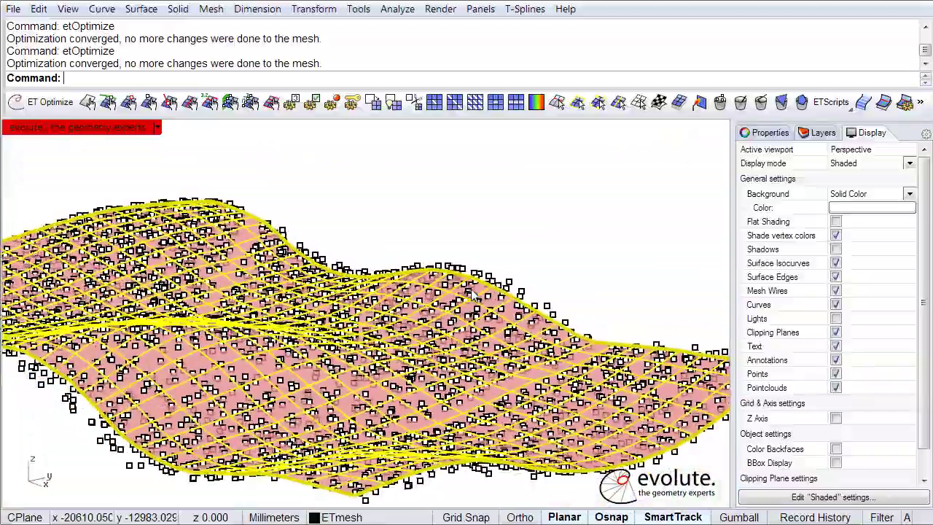
Create a NURBS surface from the optimized quad mesh with the NurbsFromQuadMesh script, delete the source mesh, and inspect the surface against the reference points
{"action": "right_click_drag", "start_coordinate": [472, 293], "coordinate": [473, 293]}
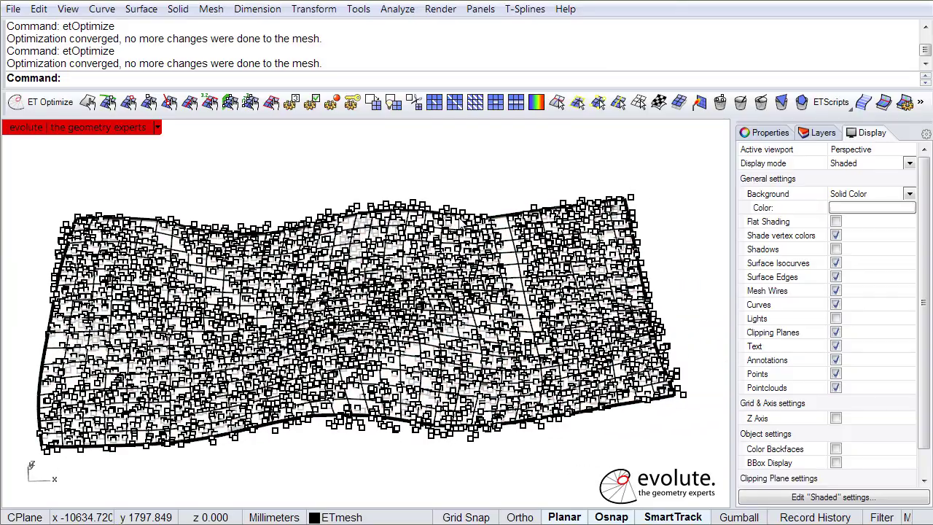
{"action": "left_click", "coordinate": [516, 223]}
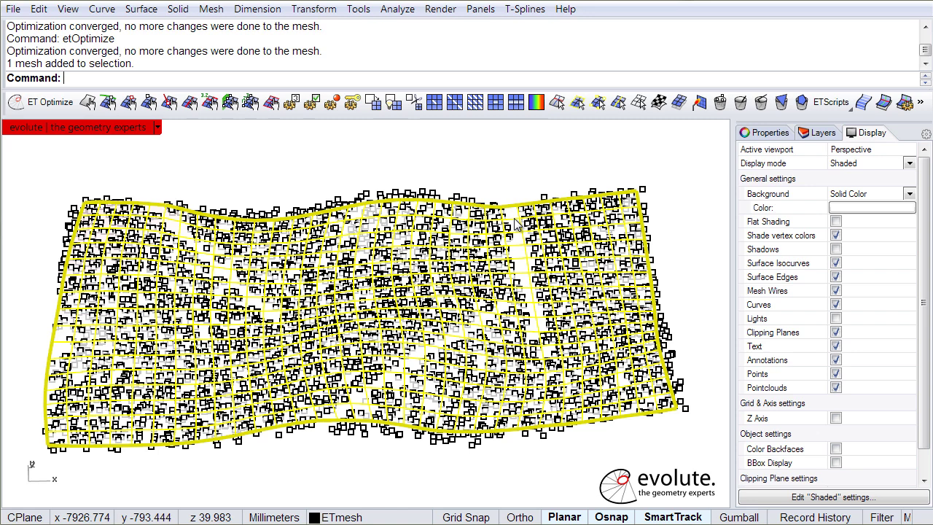
{"action": "left_click", "coordinate": [846, 106]}
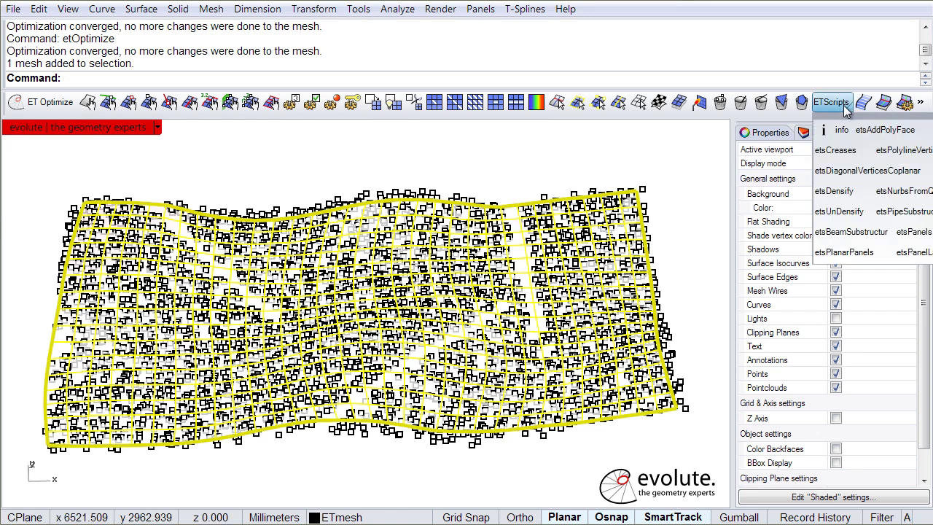
{"action": "left_click", "coordinate": [902, 191]}
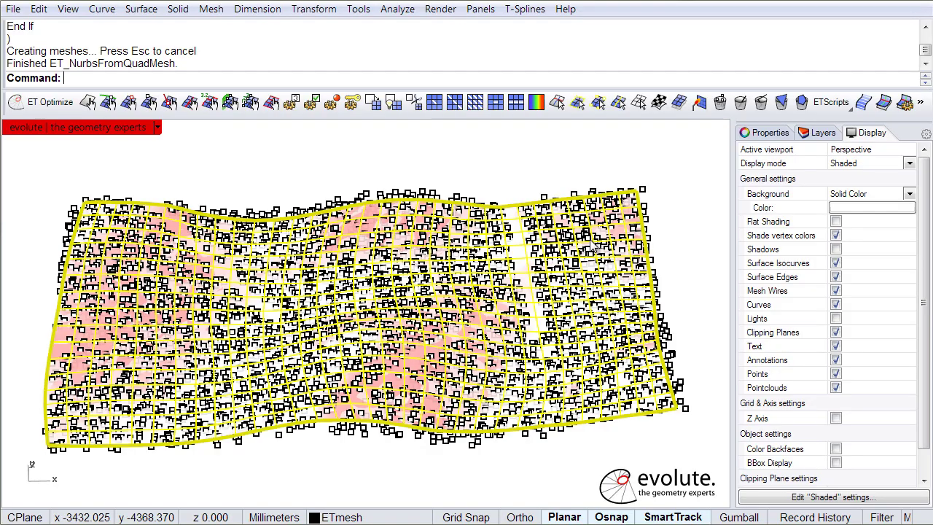
{"action": "key", "text": "Delete"}
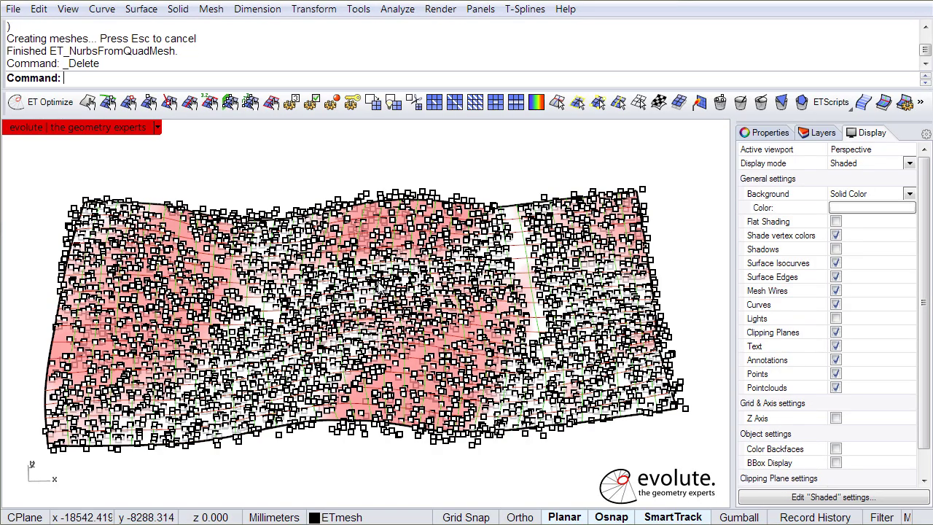
{"action": "right_click_drag", "start_coordinate": [379, 288], "coordinate": [531, 302]}
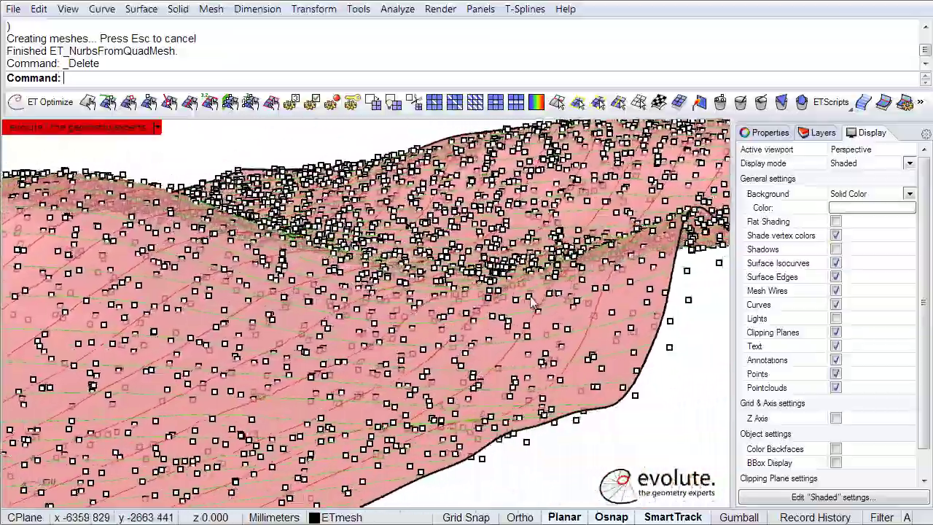